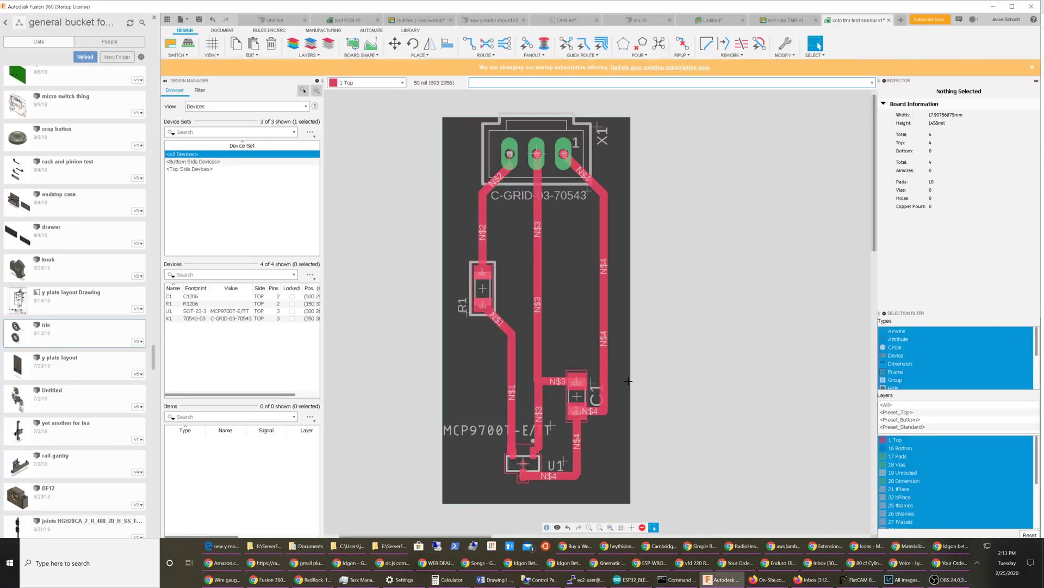
# Step: Return to the PCB layout and show it as a 3D PCB model, orbited and zoomed in
pyautogui.hotkey('alt', 'Tab')
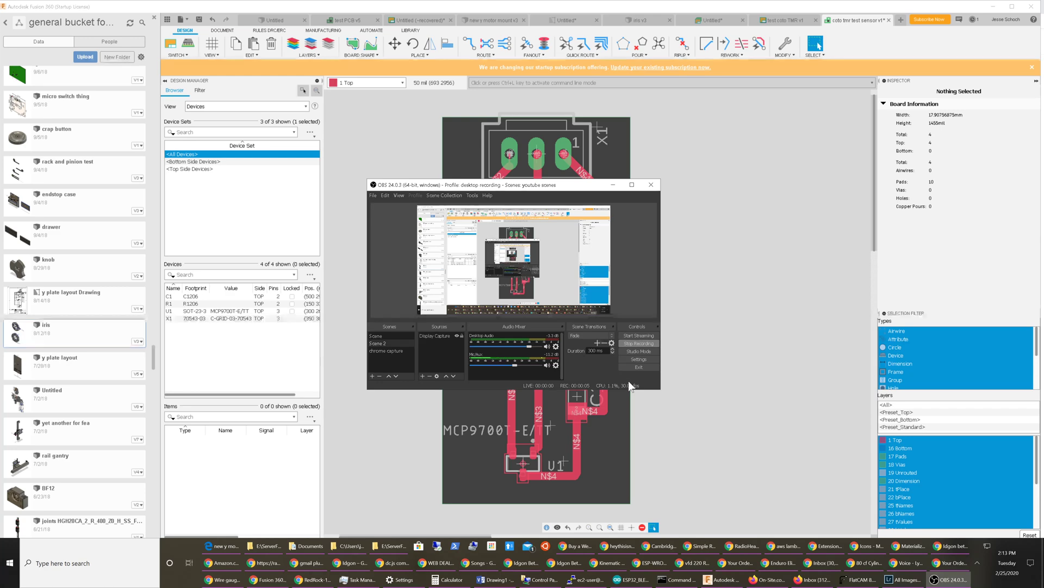
pyautogui.hotkey('alt', 'Tab')
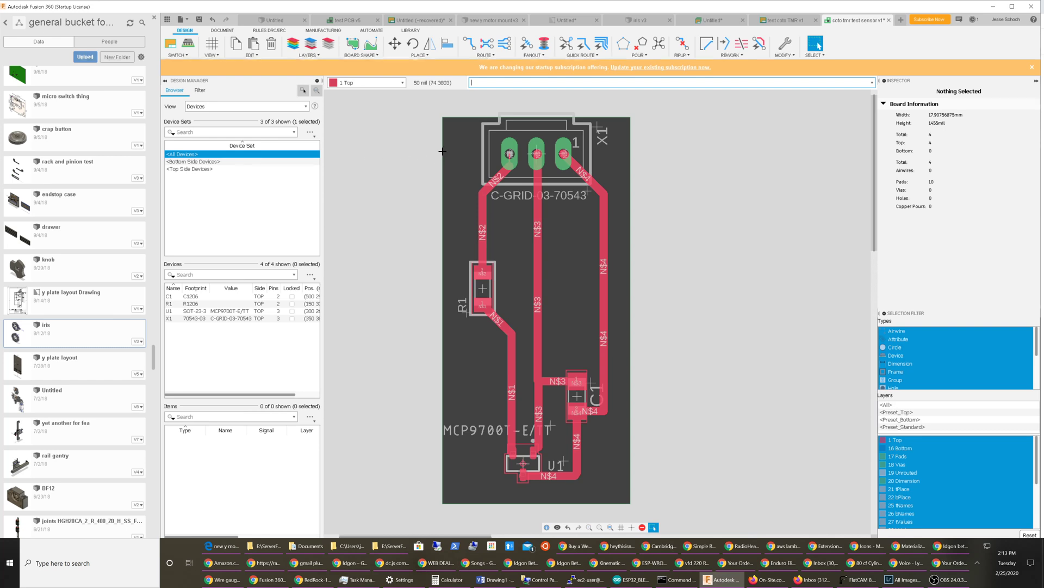
pyautogui.click(181, 56)
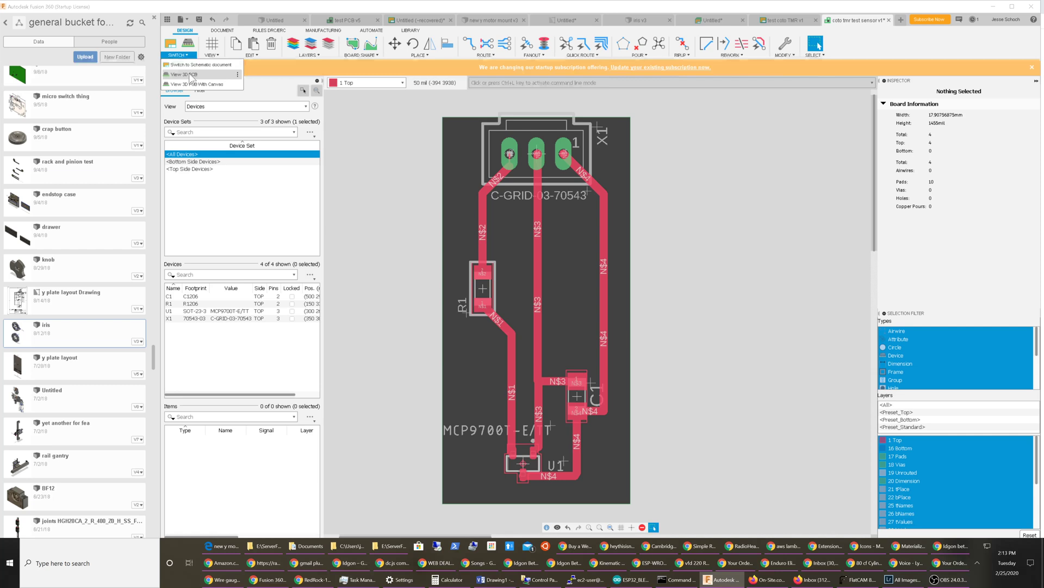
pyautogui.click(187, 74)
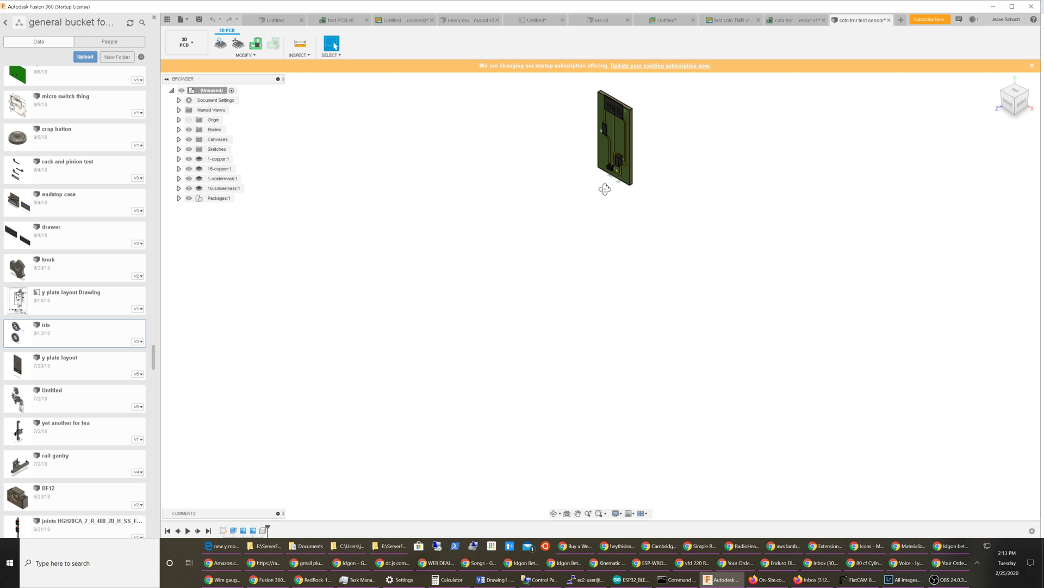
pyautogui.keyDown('shift'); pyautogui.moveTo(606, 187); pyautogui.dragTo(574, 199, button='middle'); pyautogui.keyUp('shift')
pyautogui.scroll(5, 592, 266)
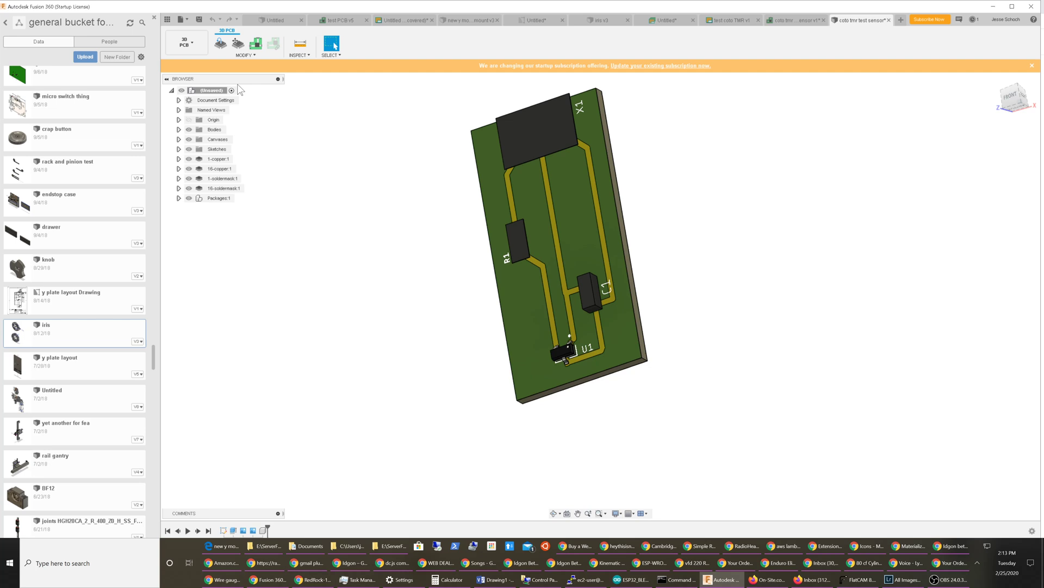
# Step: Switch to the Manufacture workspace and glance at the Setup options without choosing any
pyautogui.click(191, 46)
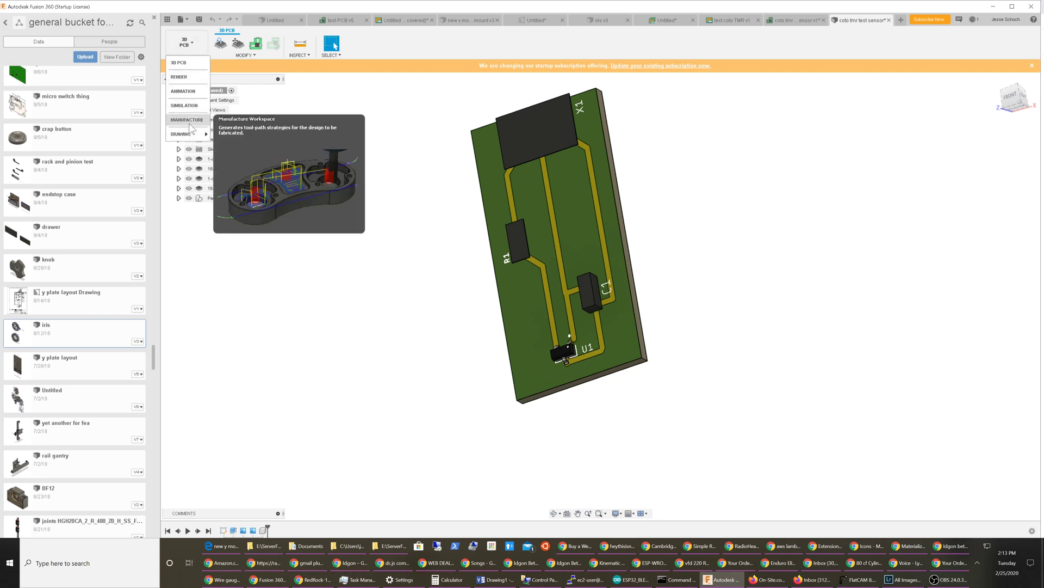
pyautogui.click(190, 122)
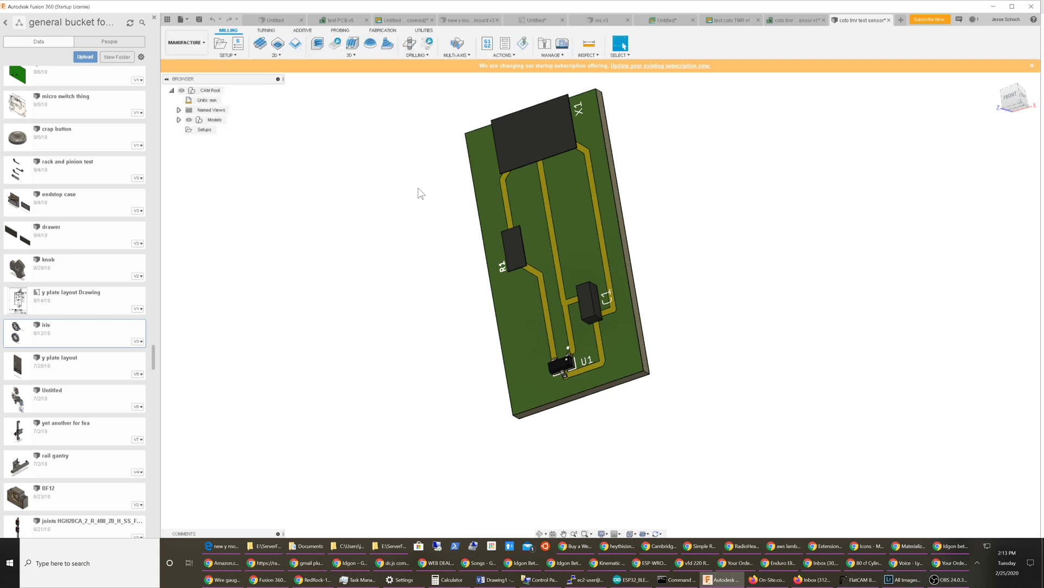
pyautogui.click(233, 54)
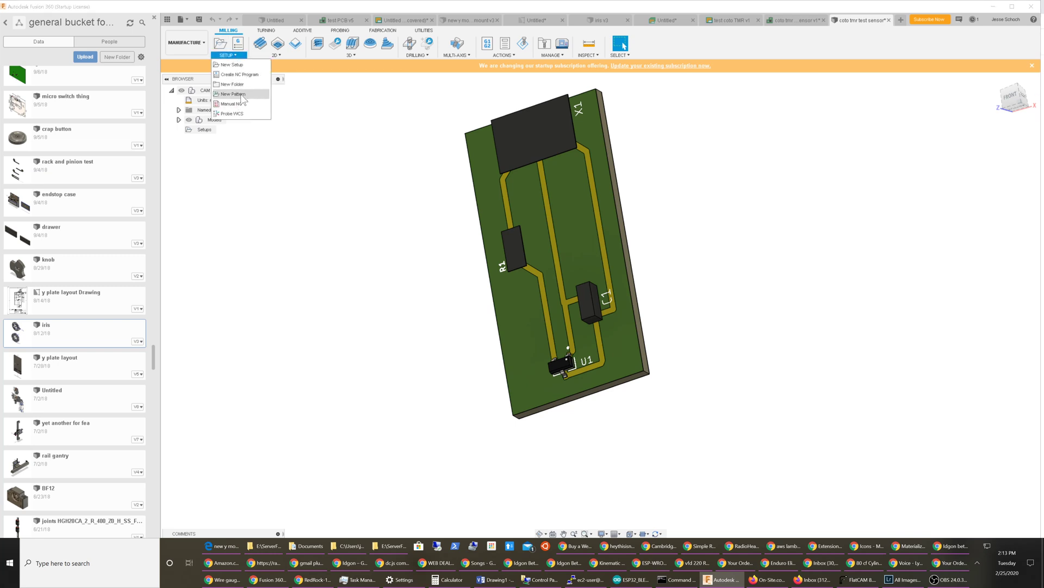
pyautogui.click(294, 162)
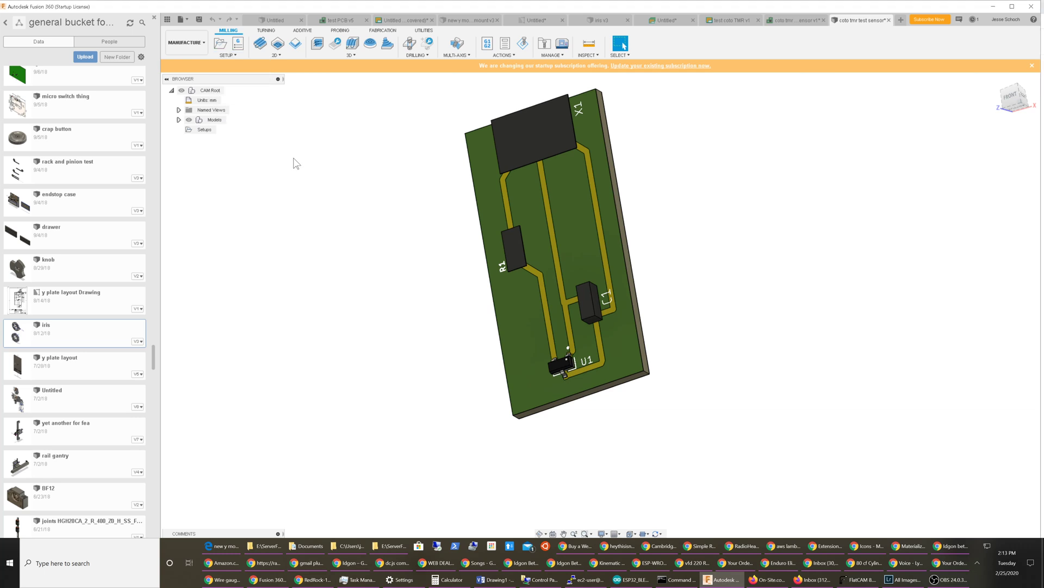
# Step: Close the 3D board document without saving, returning to the 2D board layout
pyautogui.click(889, 20)
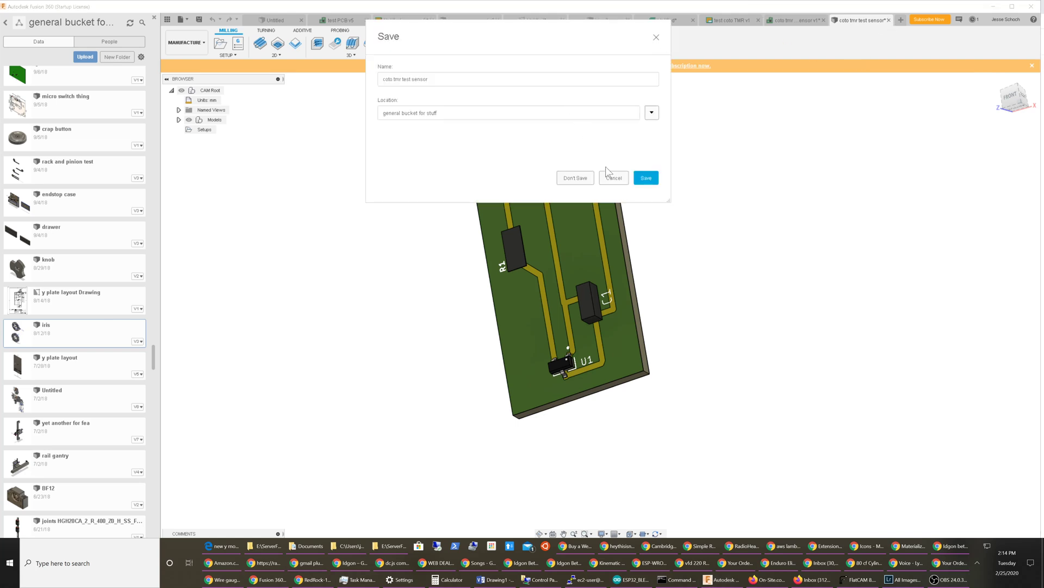
pyautogui.click(608, 178)
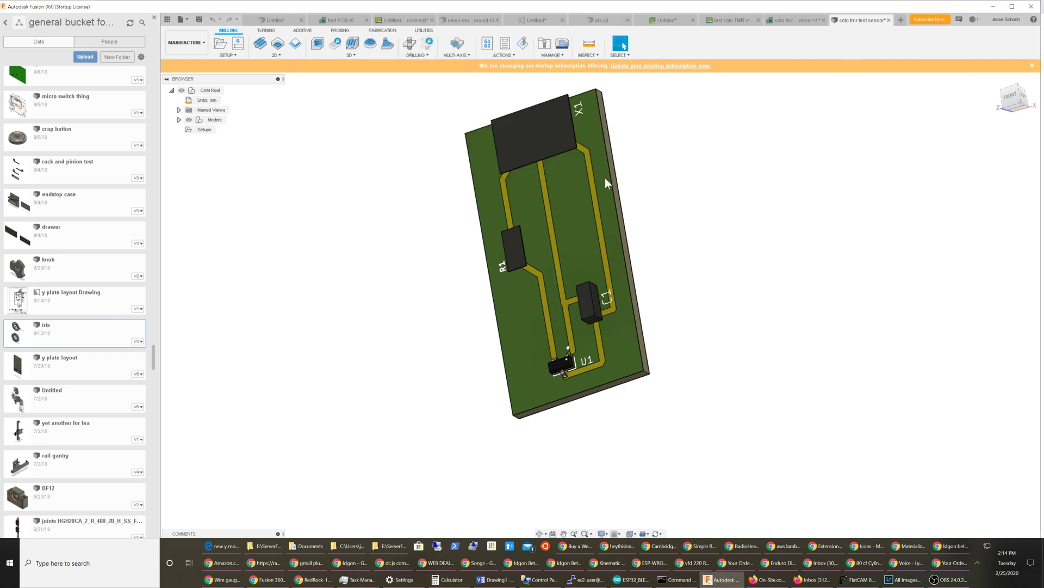
pyautogui.click(888, 20)
pyautogui.click(571, 177)
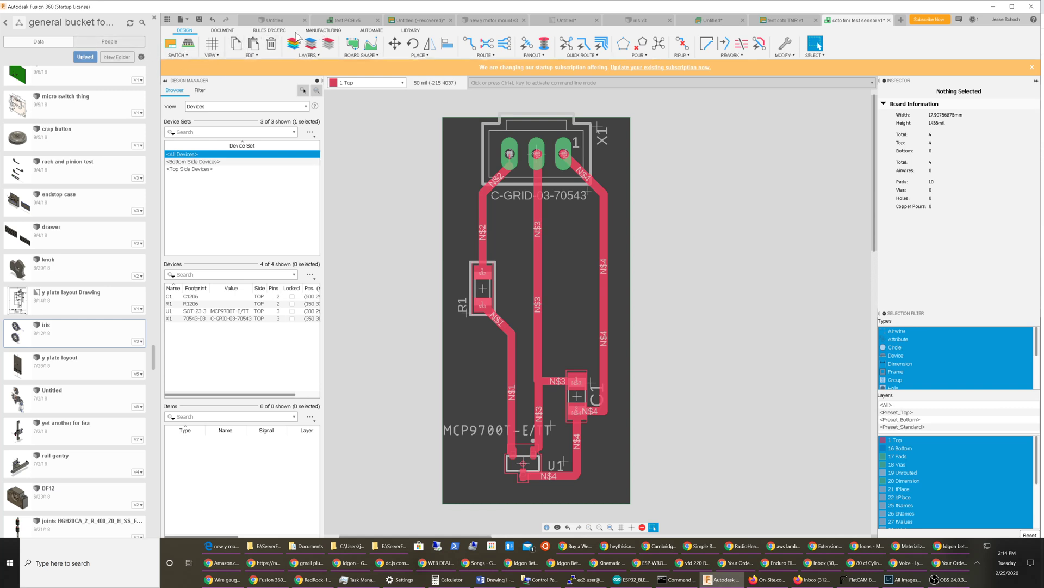
# Step: Open CAM Preview from the MANUFACTURING tab to see the green top-side board
pyautogui.click(323, 31)
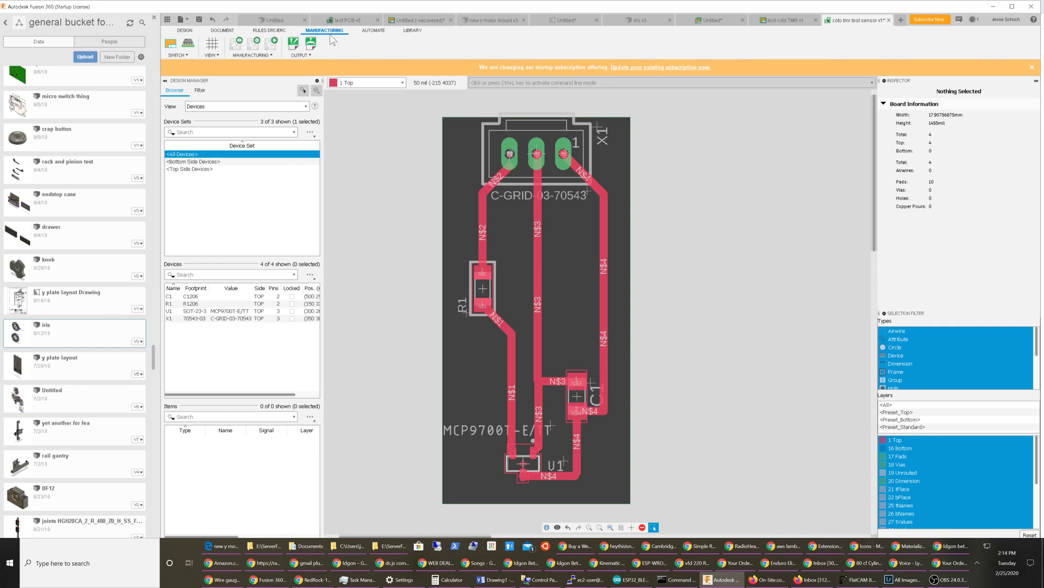
pyautogui.click(237, 48)
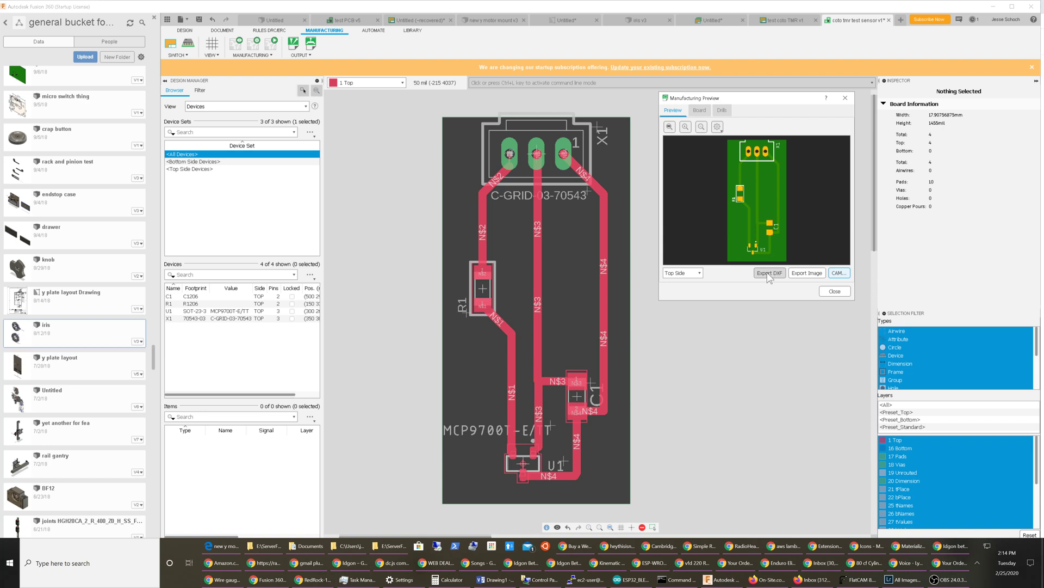
# Step: Open the CAM Processor and compare the general Gerber options with the Top Copper file settings
pyautogui.click(838, 273)
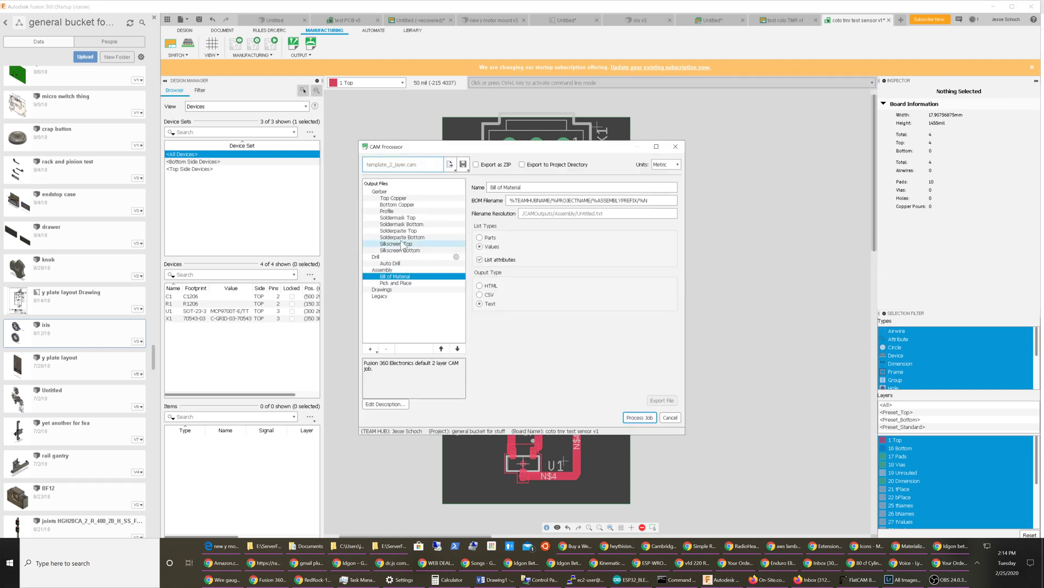
pyautogui.click(383, 191)
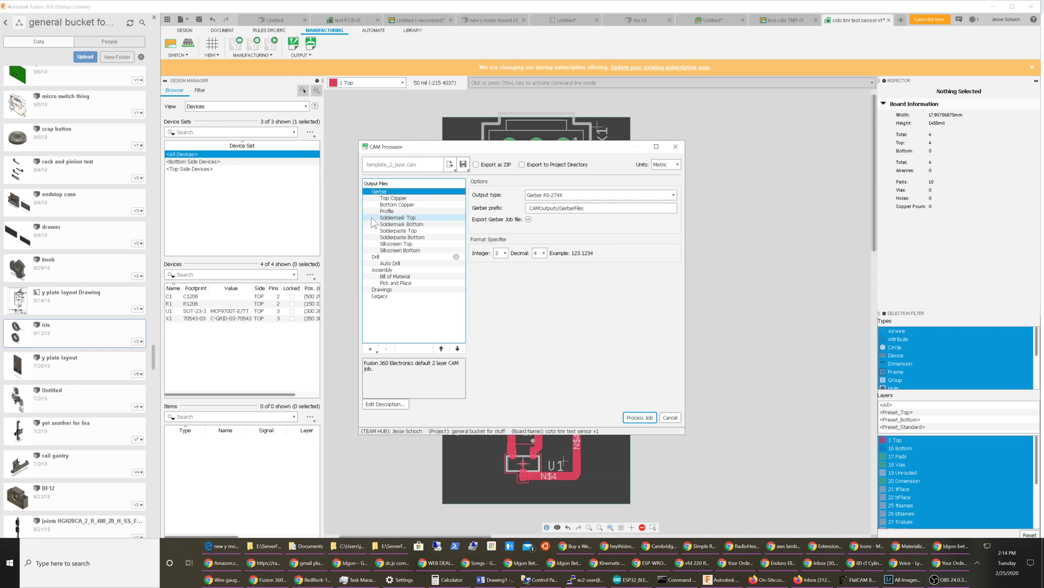
pyautogui.click(388, 199)
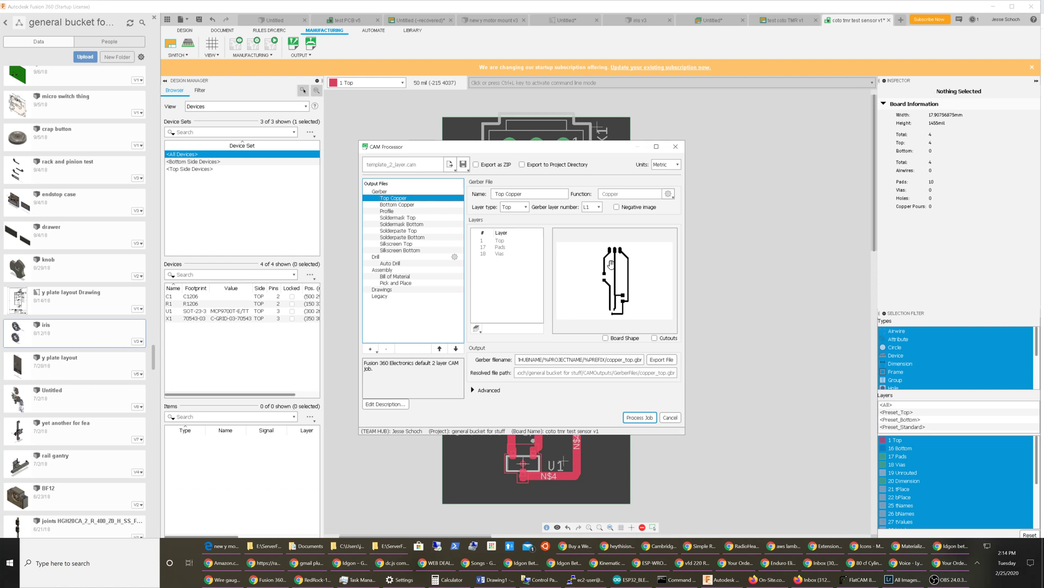
pyautogui.click(384, 192)
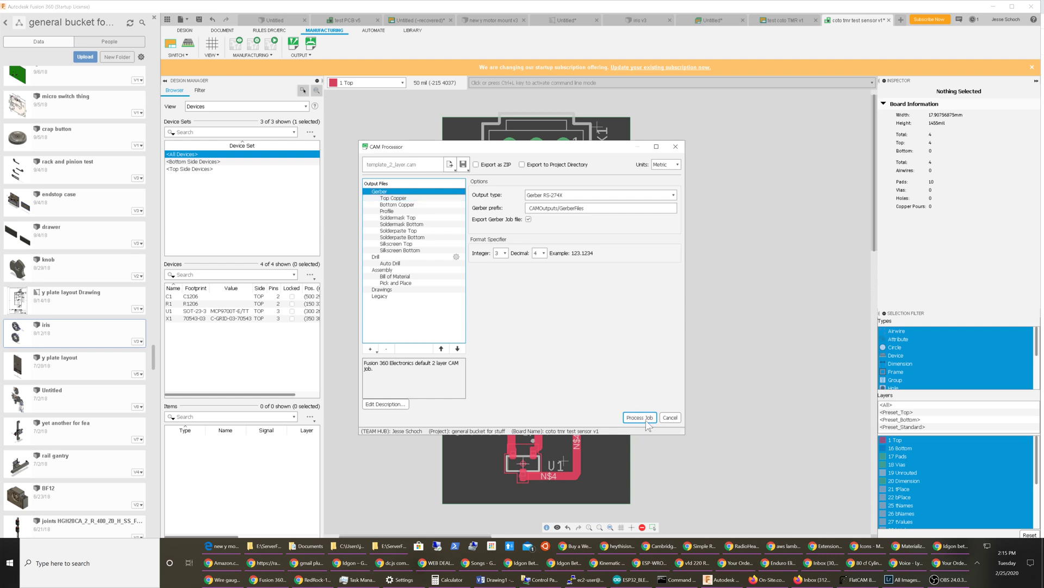
pyautogui.click(394, 198)
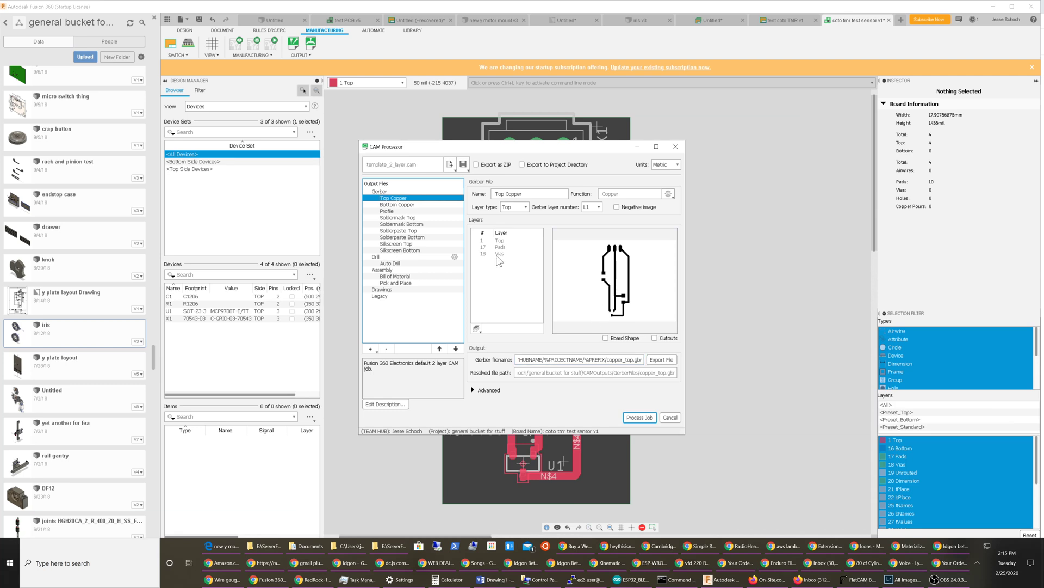
pyautogui.click(385, 191)
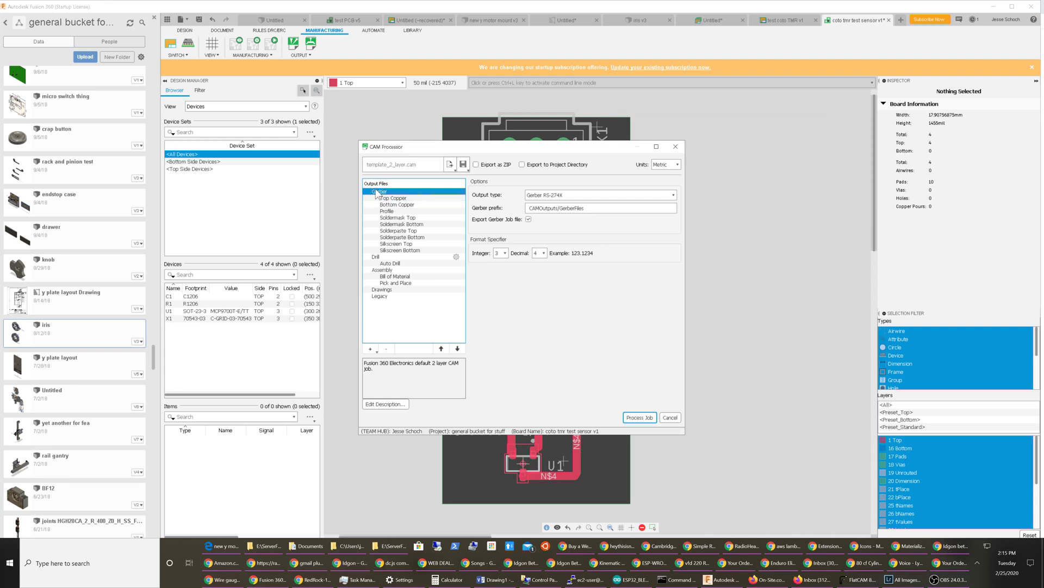
# Step: Process the CAM job into the selected output folder and open that folder
pyautogui.click(641, 419)
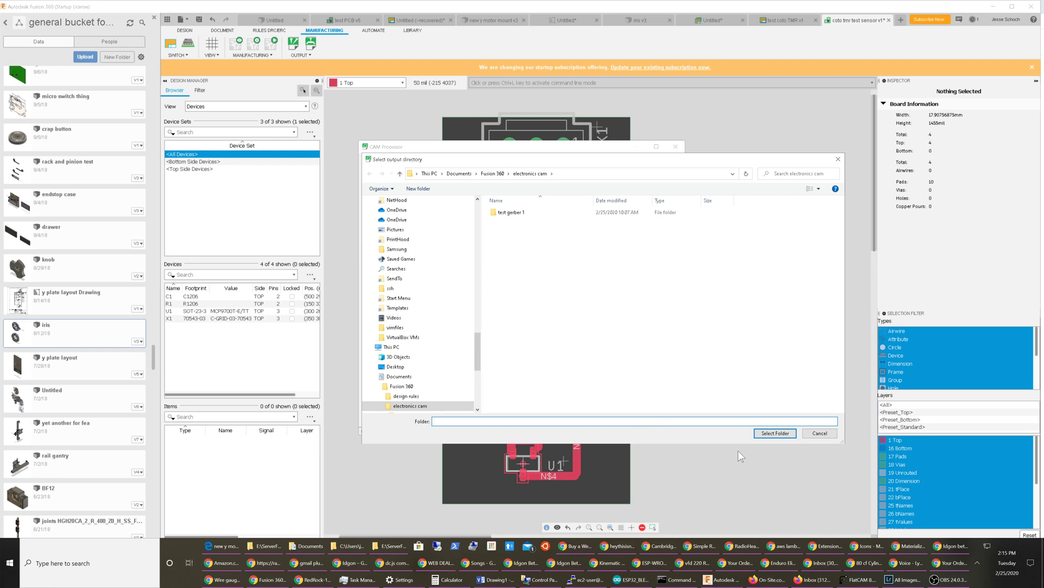
pyautogui.click(765, 433)
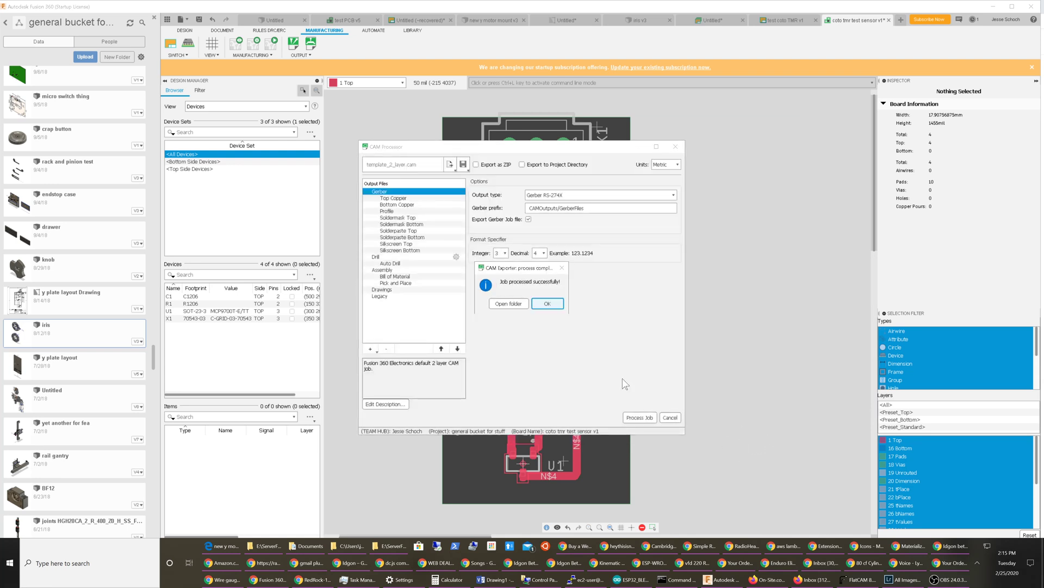
pyautogui.click(521, 303)
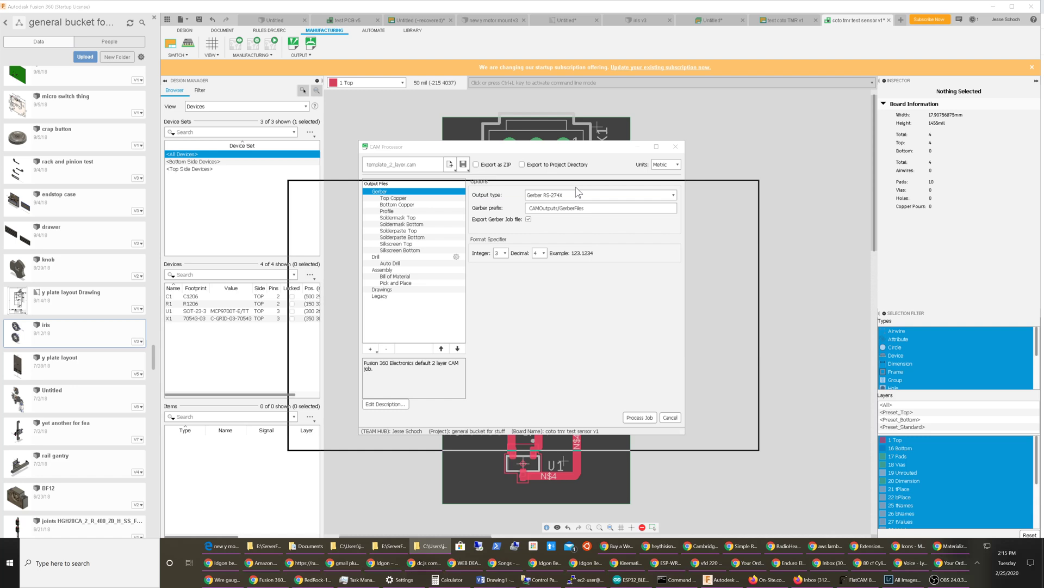
# Step: Browse into CAMOutputs to verify the GerberFiles and the drill_1_16.xln drill file
pyautogui.doubleClick(456, 236)
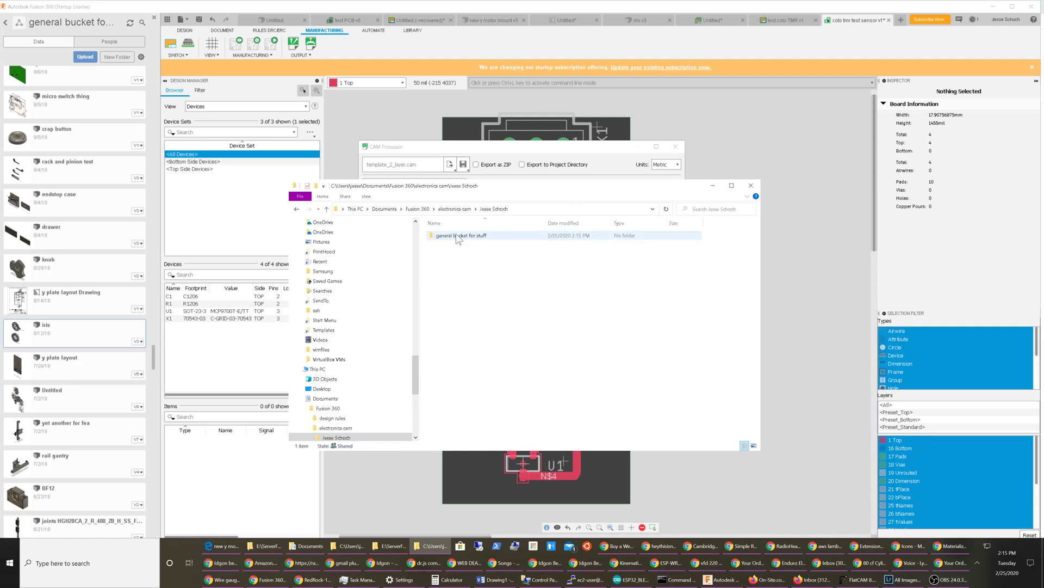
pyautogui.doubleClick(456, 235)
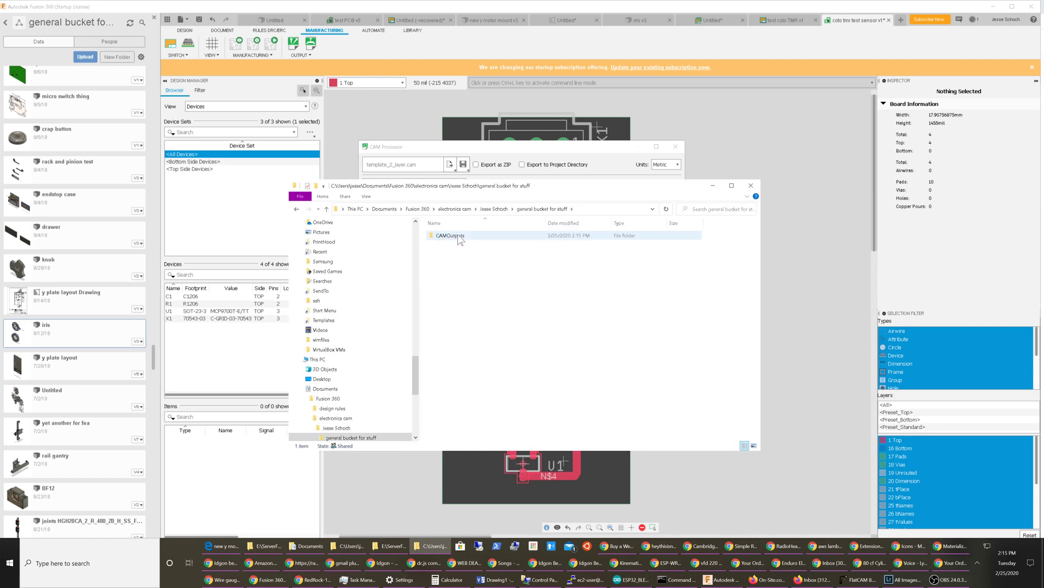
pyautogui.doubleClick(457, 236)
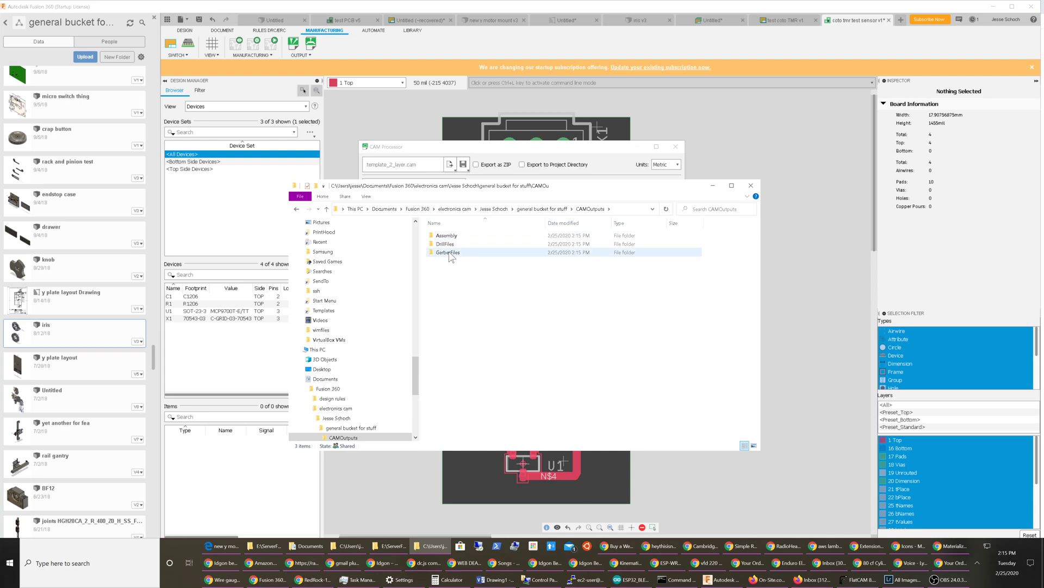
pyautogui.doubleClick(451, 253)
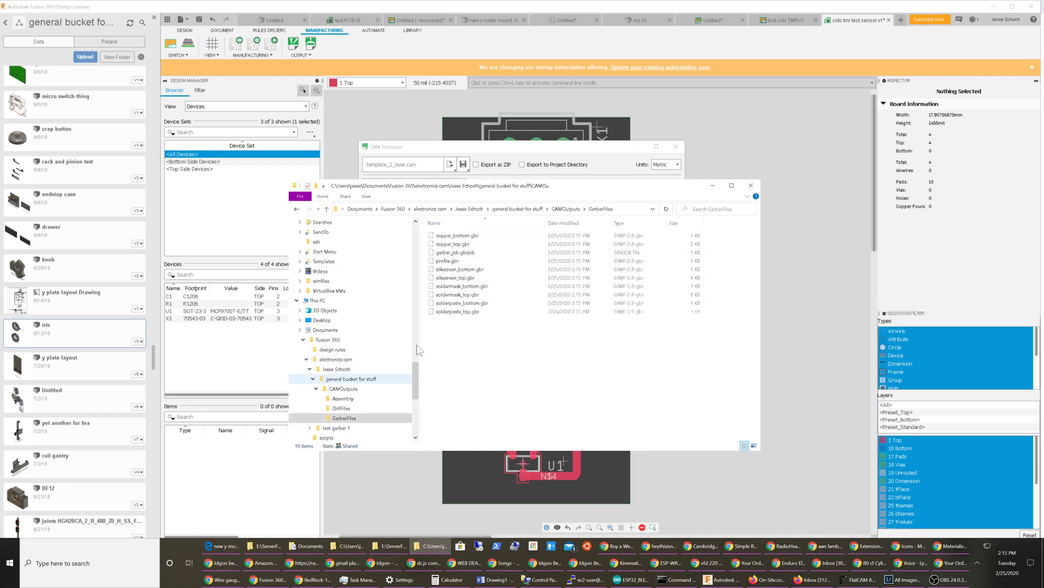
pyautogui.click(342, 408)
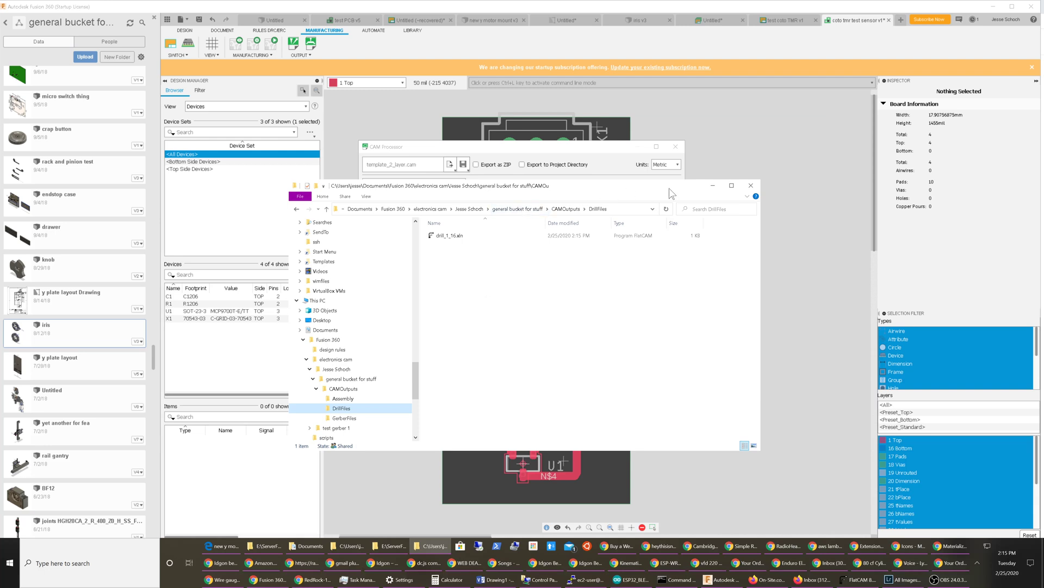
pyautogui.click(713, 185)
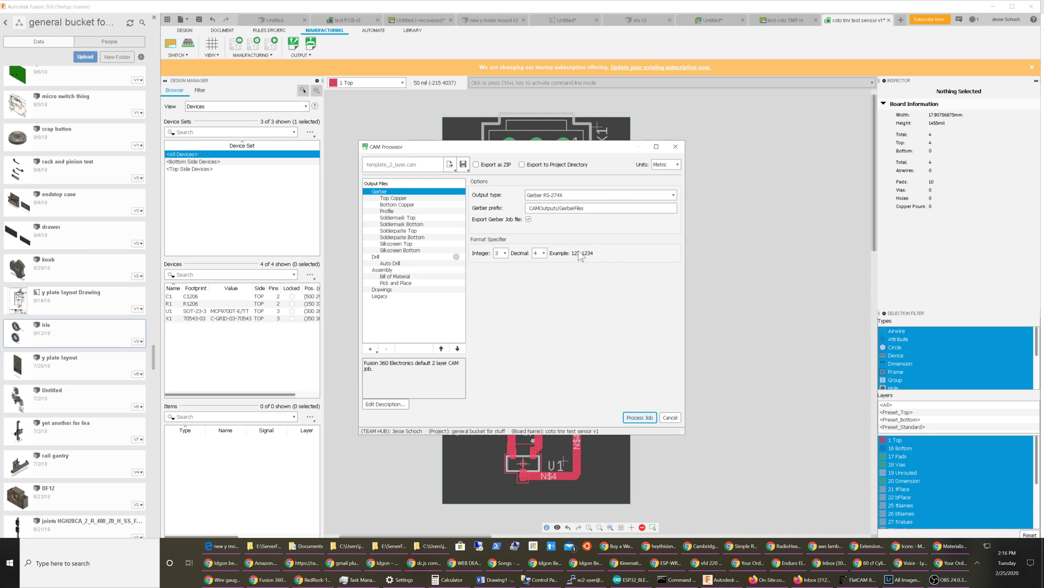
pyautogui.moveTo(573, 151); pyautogui.dragTo(806, 229)
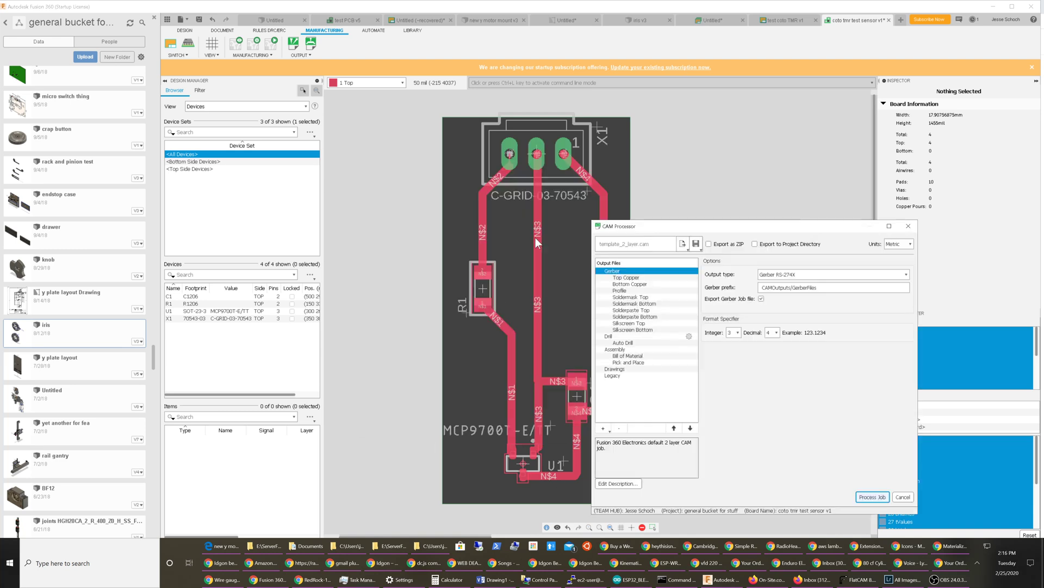